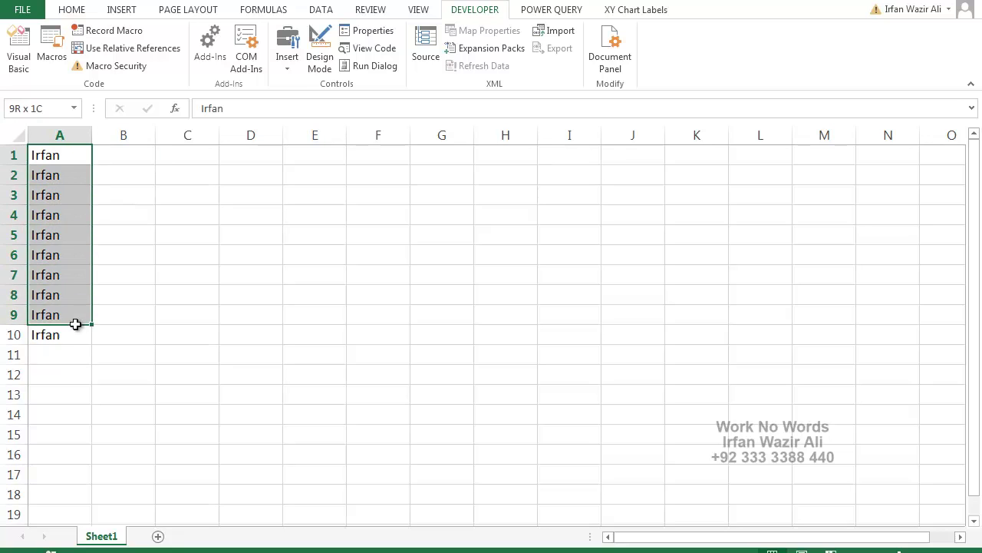
# Clear the entries in A1:A10 and run First_Macro with cell E1 selected
pyautogui.press('Delete')
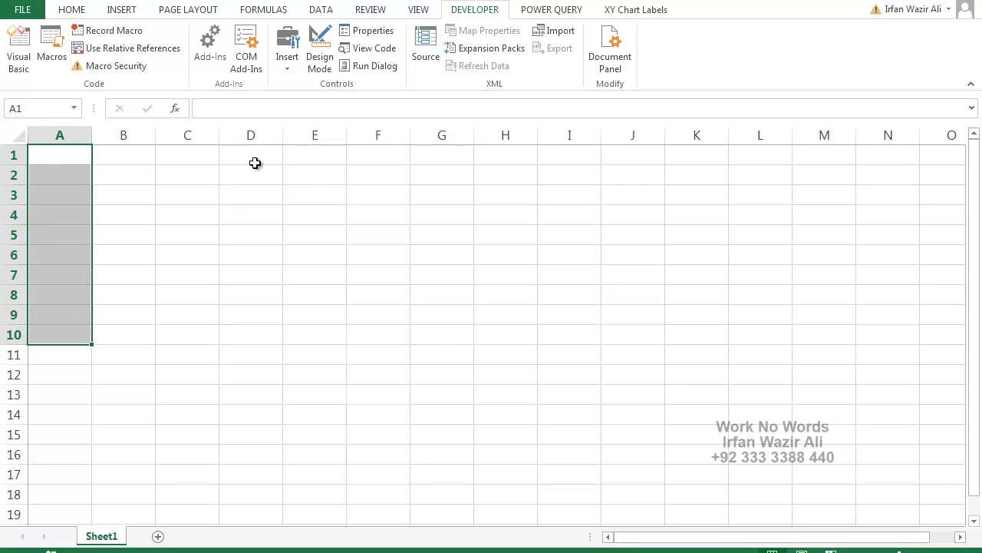
pyautogui.click(309, 156)
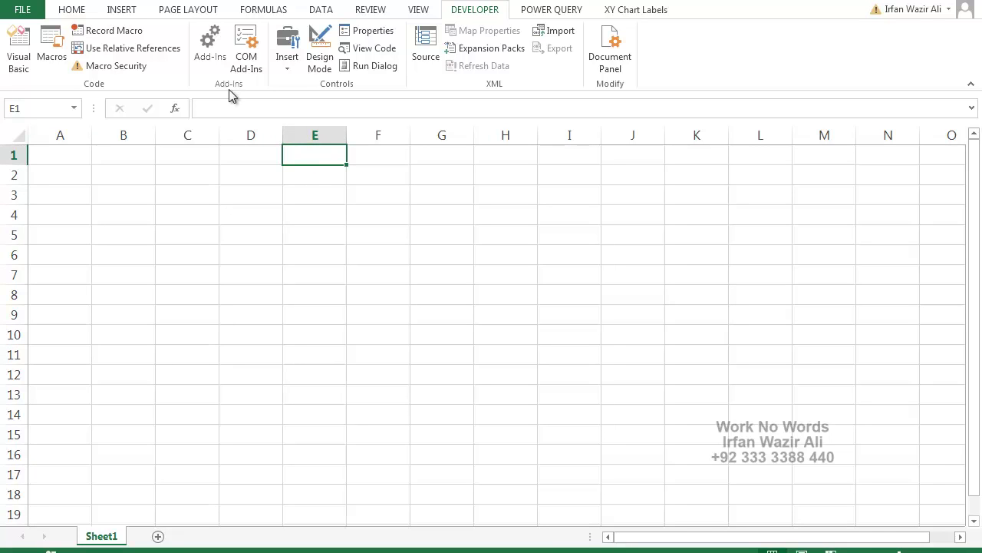
pyautogui.click(51, 45)
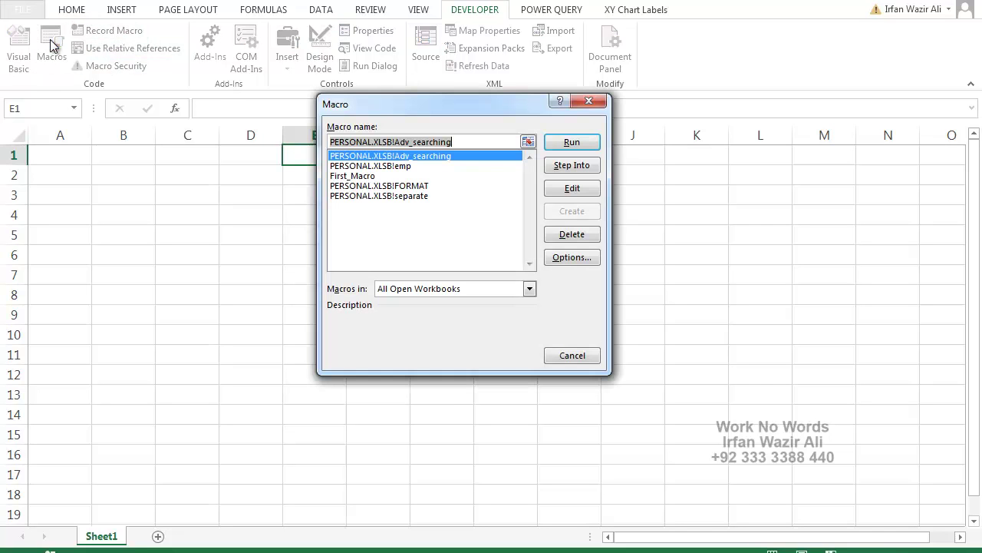
pyautogui.click(352, 177)
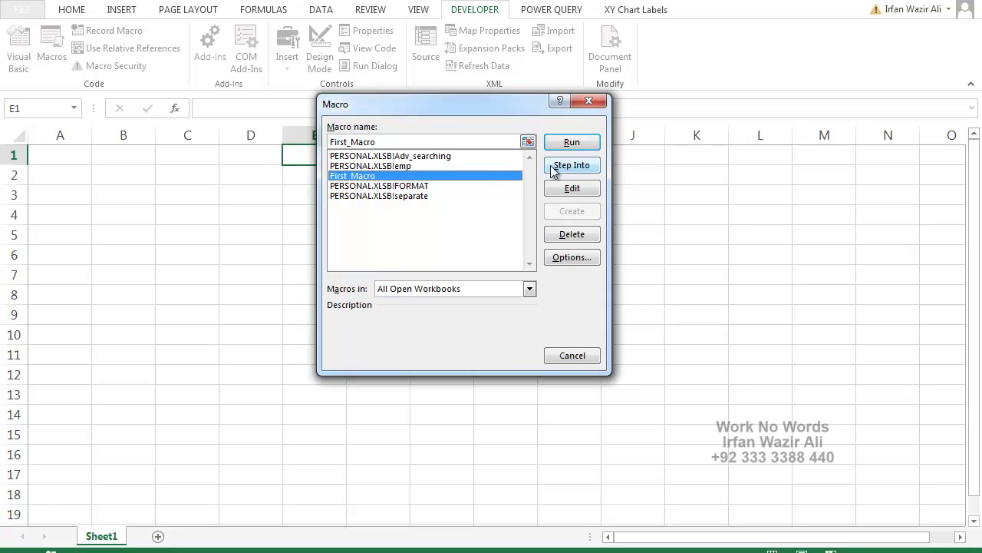
pyautogui.click(585, 142)
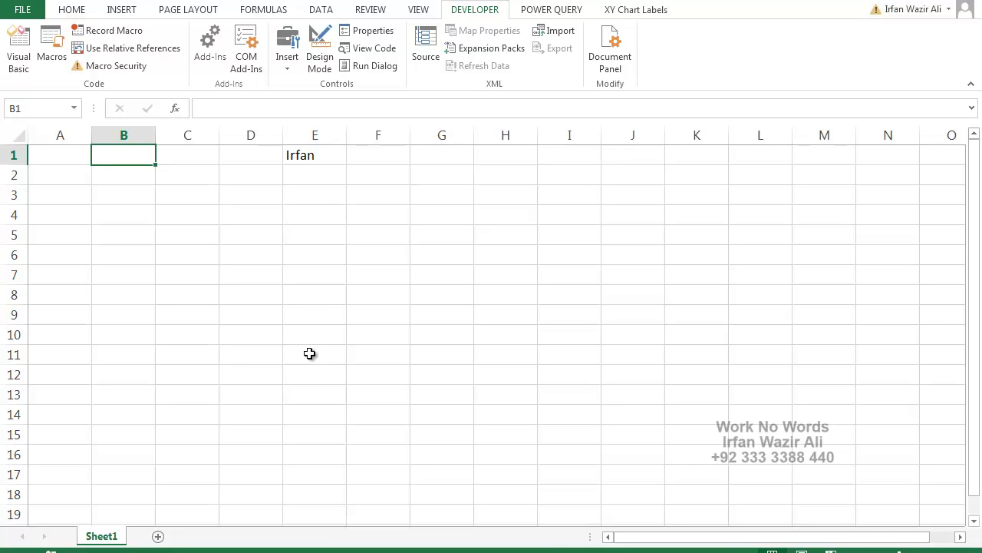
# Clear the macro's output from cell E1
pyautogui.moveTo(66, 155); pyautogui.dragTo(65, 335)
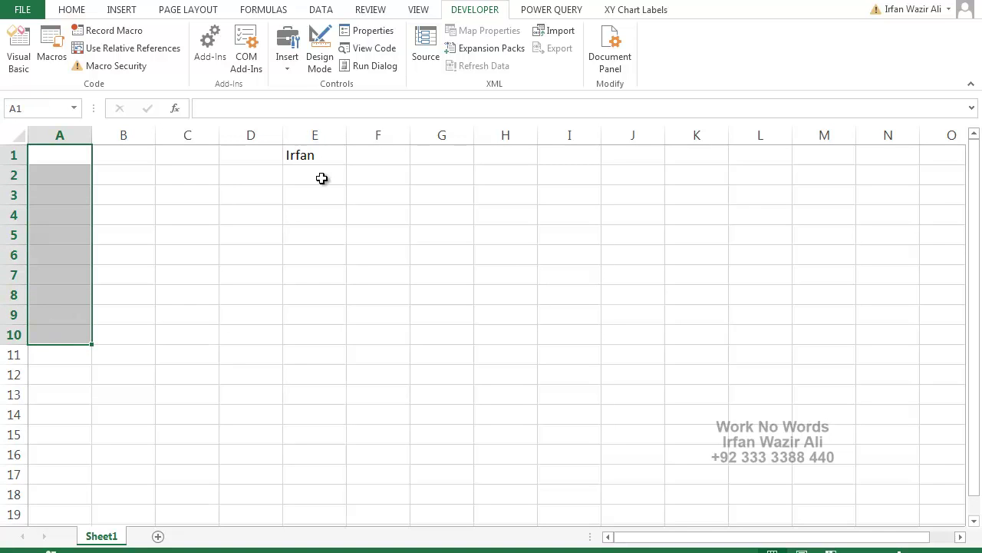
pyautogui.click(331, 157)
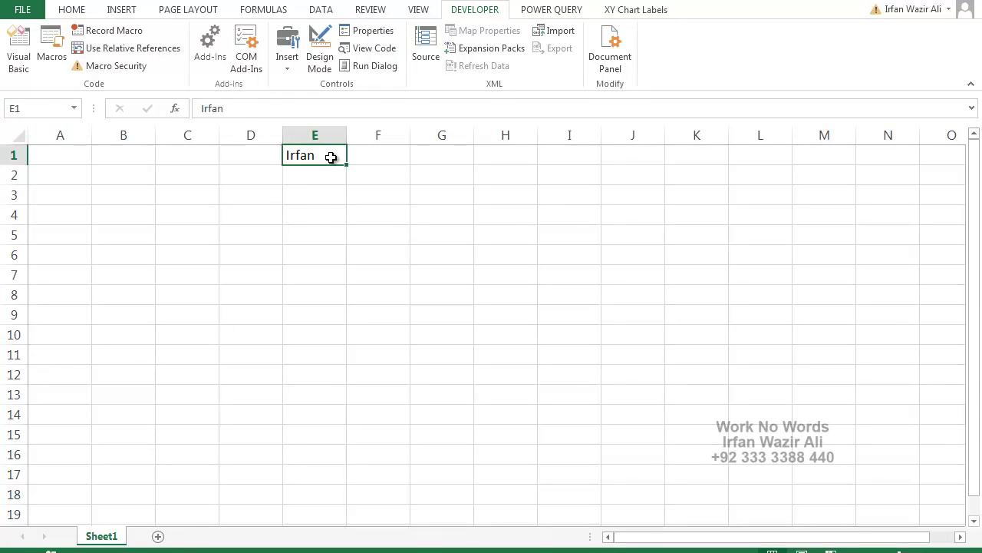
pyautogui.press('Delete')
# Run First_Macro with cell A1 selected to fill A1:A10
pyautogui.press('Left')
pyautogui.press('Left')
pyautogui.press('Left')
pyautogui.press('Left')
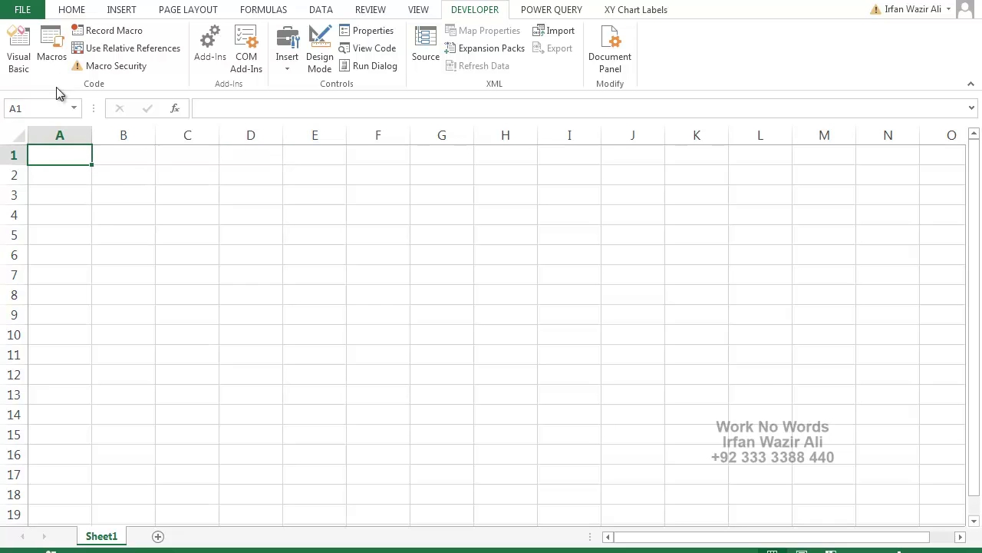
pyautogui.click(52, 48)
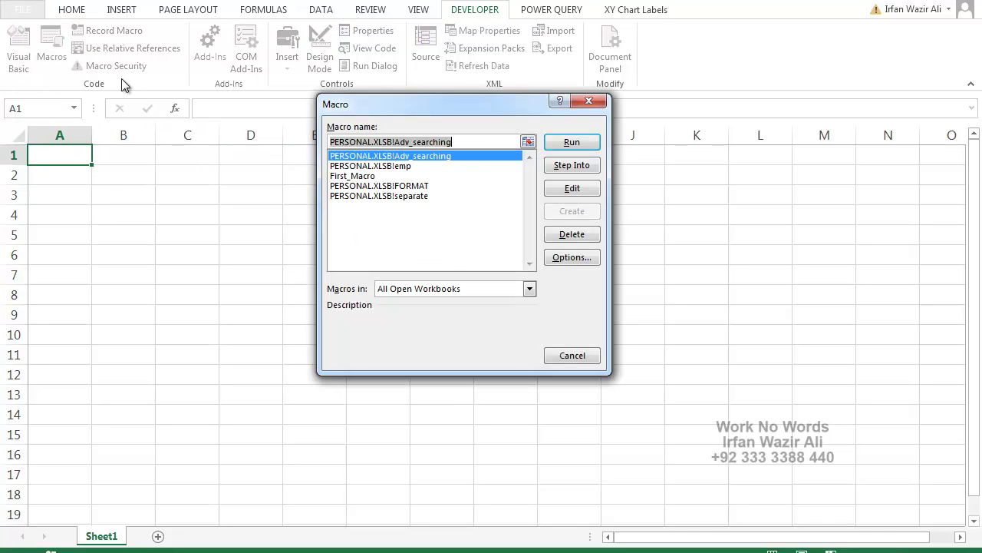
pyautogui.click(357, 176)
pyautogui.click(572, 143)
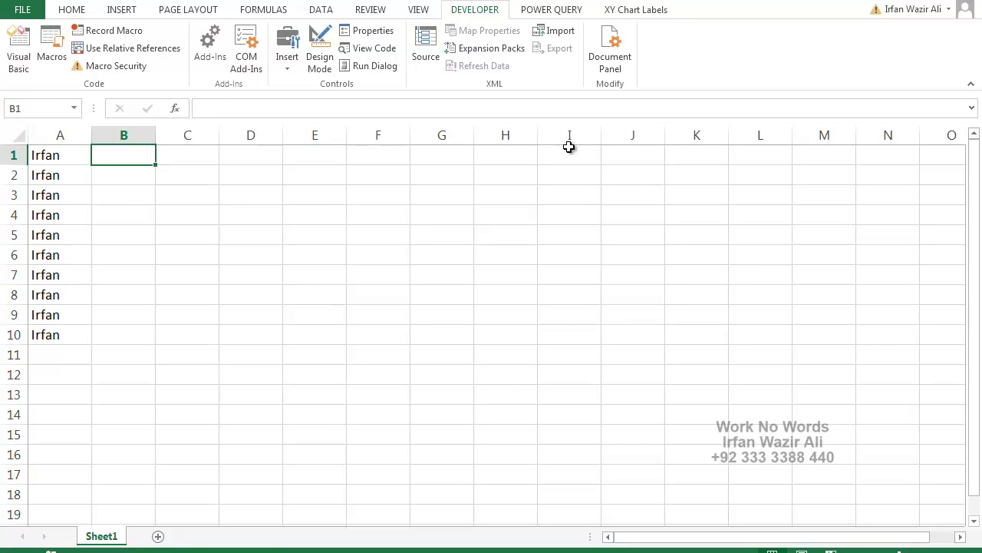
# Select cell C1 and turn on relative references for macro recording
pyautogui.press('Left')
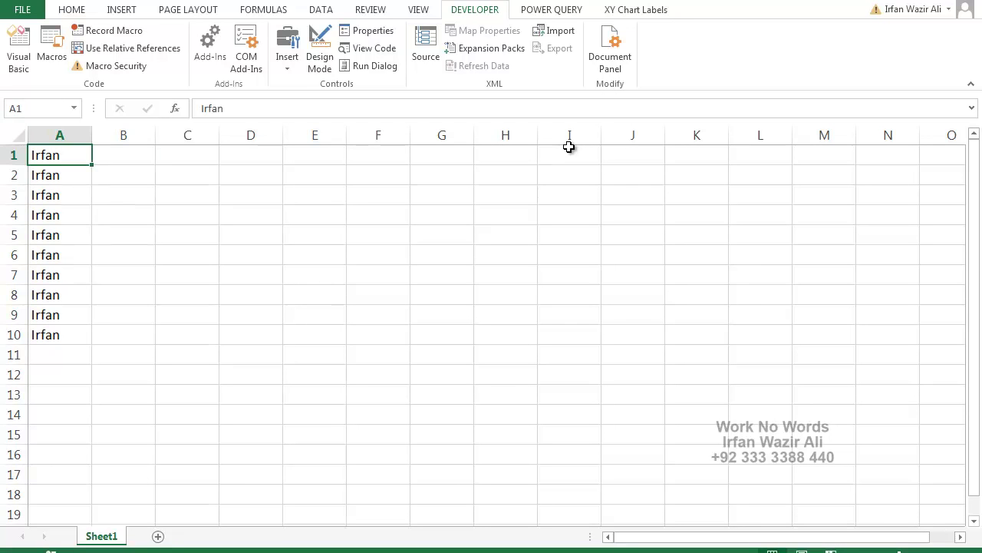
pyautogui.hotkey('ctrl', 'shift', 'Down')
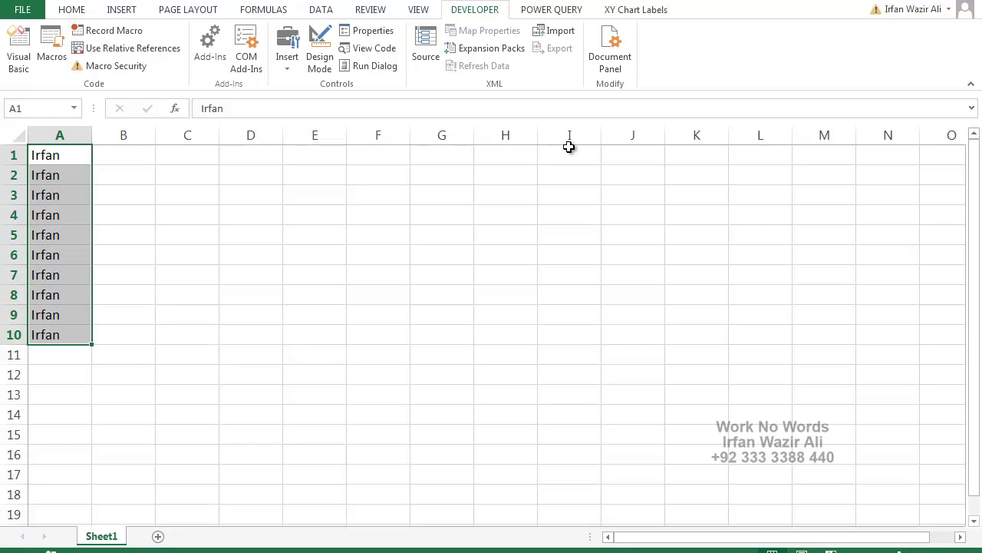
pyautogui.press('Right')
pyautogui.press('Right')
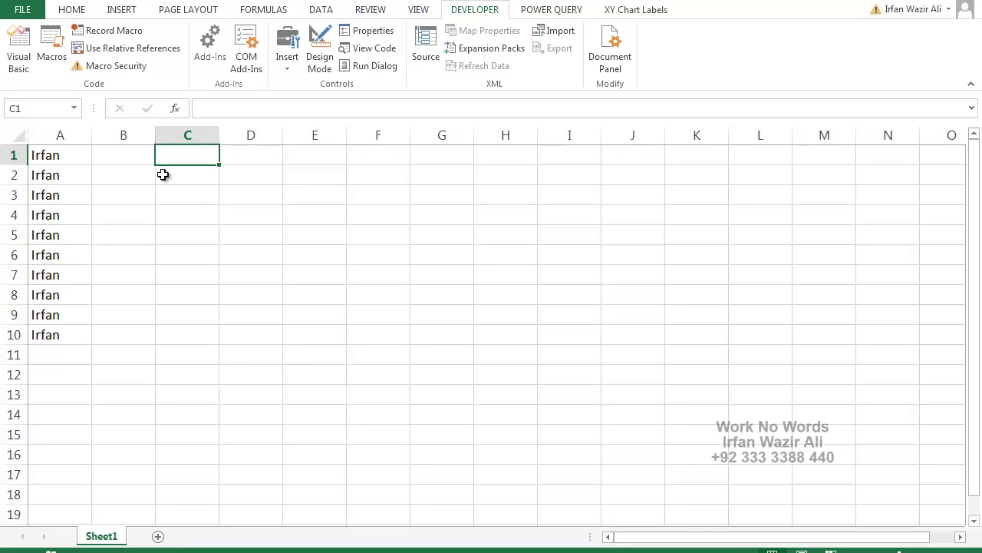
pyautogui.click(155, 51)
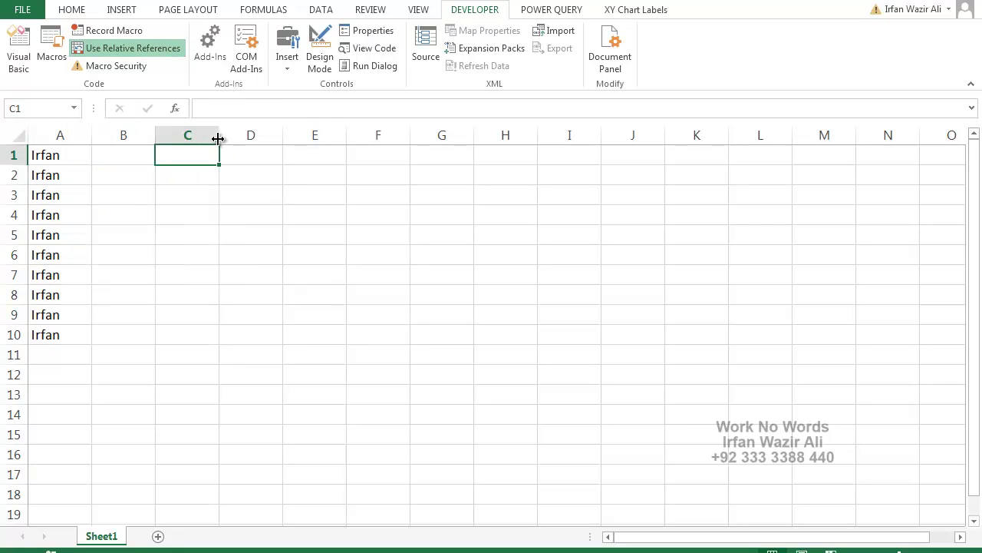
pyautogui.click(182, 51)
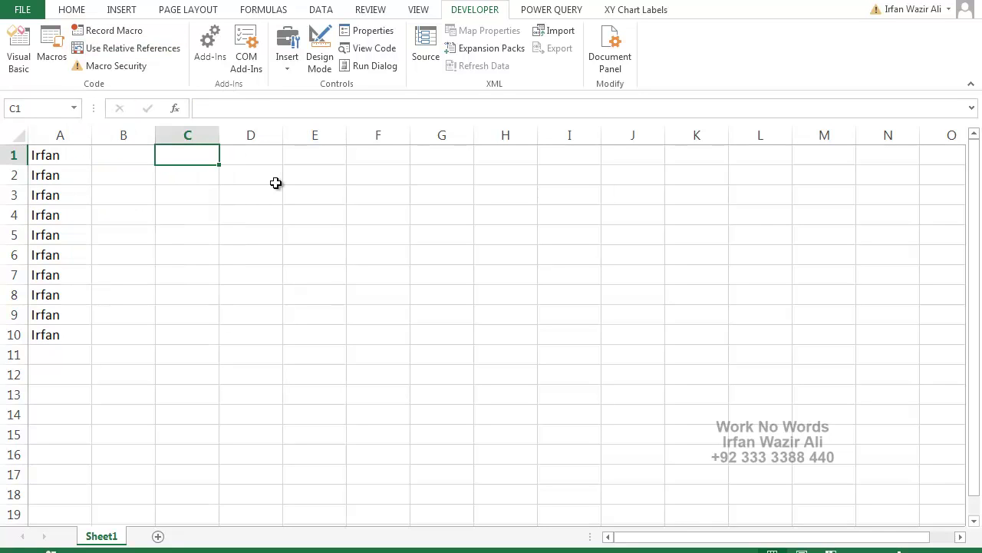
pyautogui.click(168, 48)
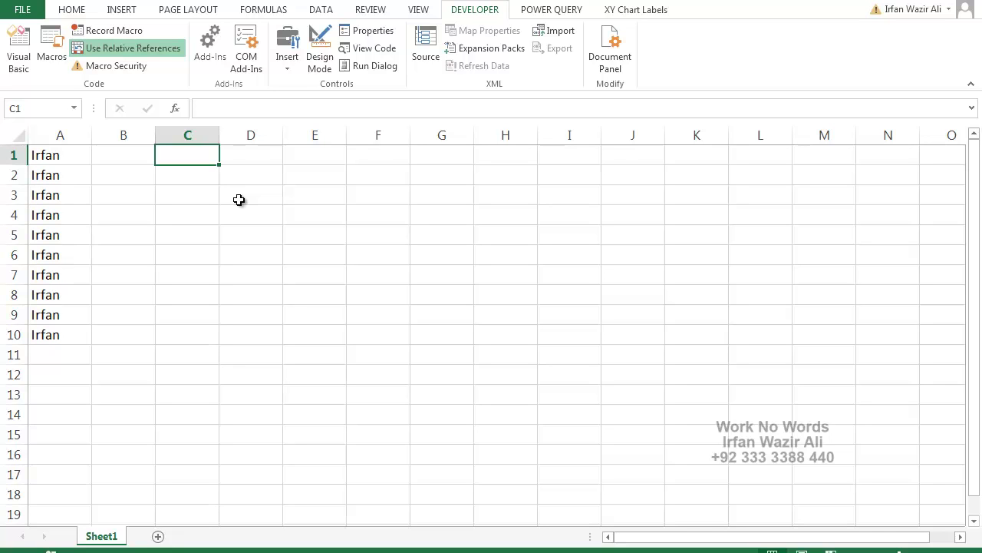
# Start recording a new macro named Second_Macro with capital N as its shortcut letter
pyautogui.click(139, 32)
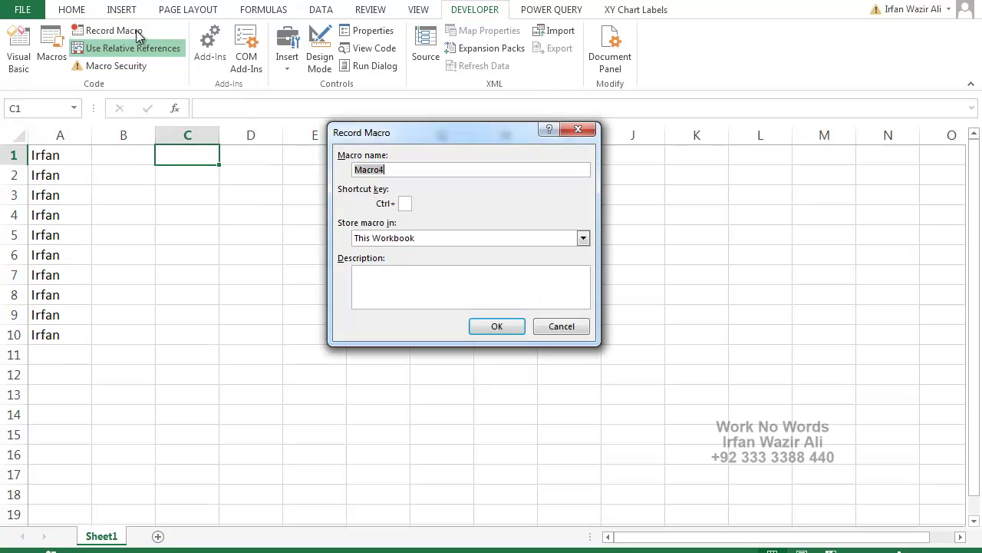
pyautogui.write('Se')
pyautogui.press('BackSpace')
pyautogui.press('BackSpace')
pyautogui.write('Second_Macro')
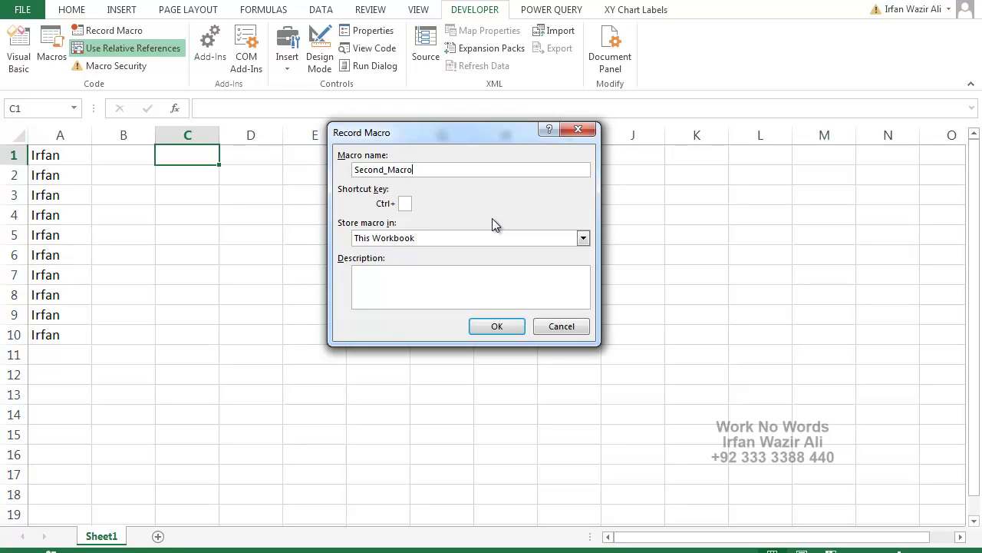
pyautogui.click(404, 203)
pyautogui.write('N')
pyautogui.click(498, 328)
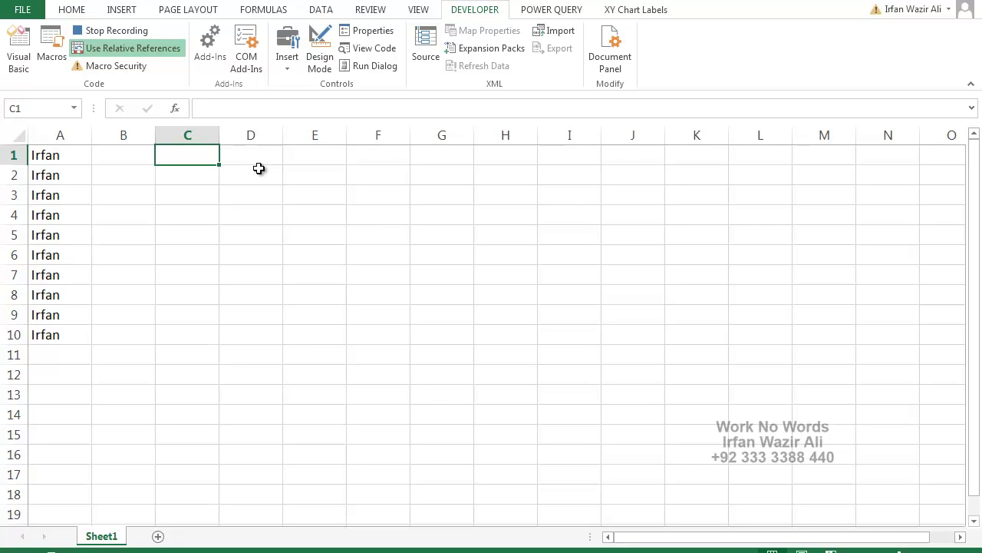
# Record entering the surname in C1 and filling it down to C10, reselect C1 and stop the recording
pyautogui.write('Bakaly')
pyautogui.press('Return')
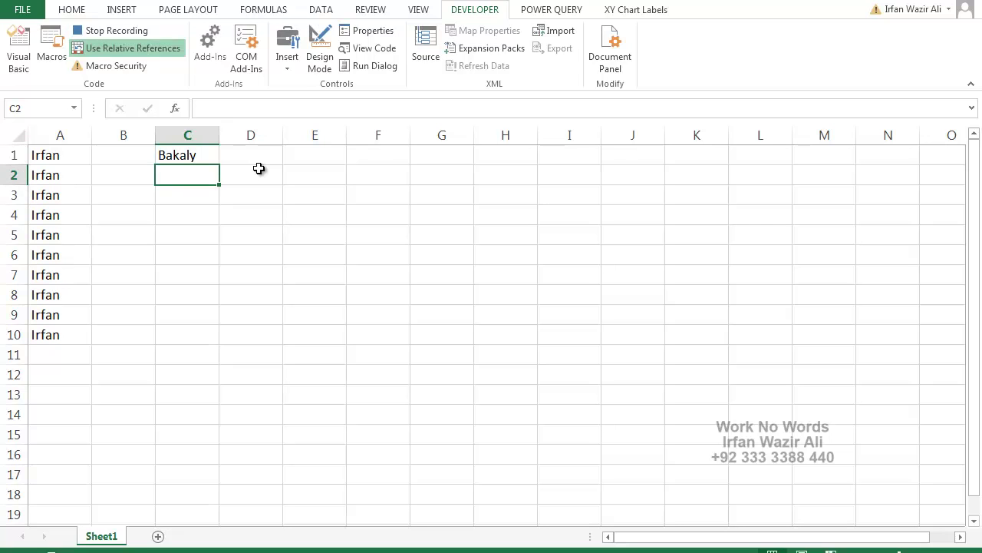
pyautogui.click(193, 156)
pyautogui.moveTo(220, 164); pyautogui.dragTo(221, 342)
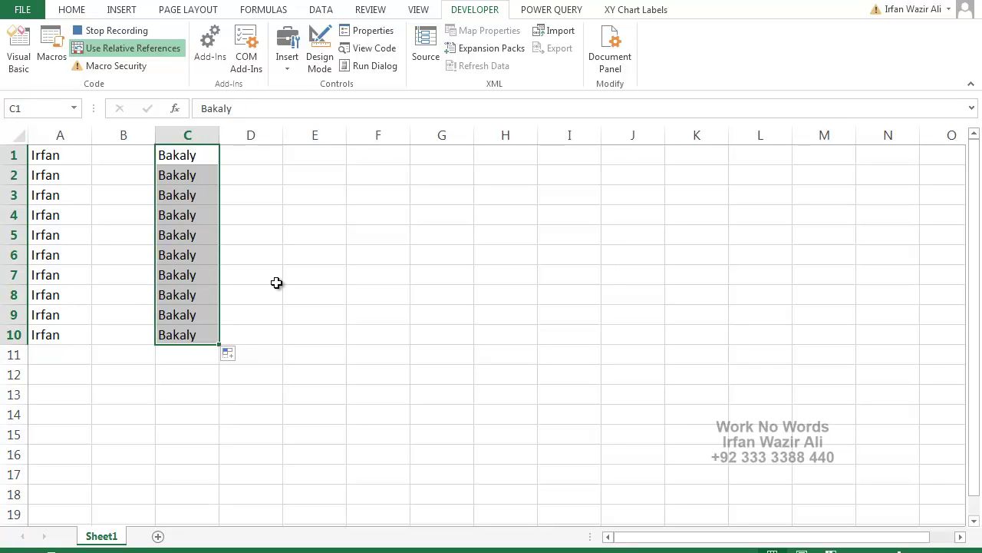
pyautogui.press('Up')
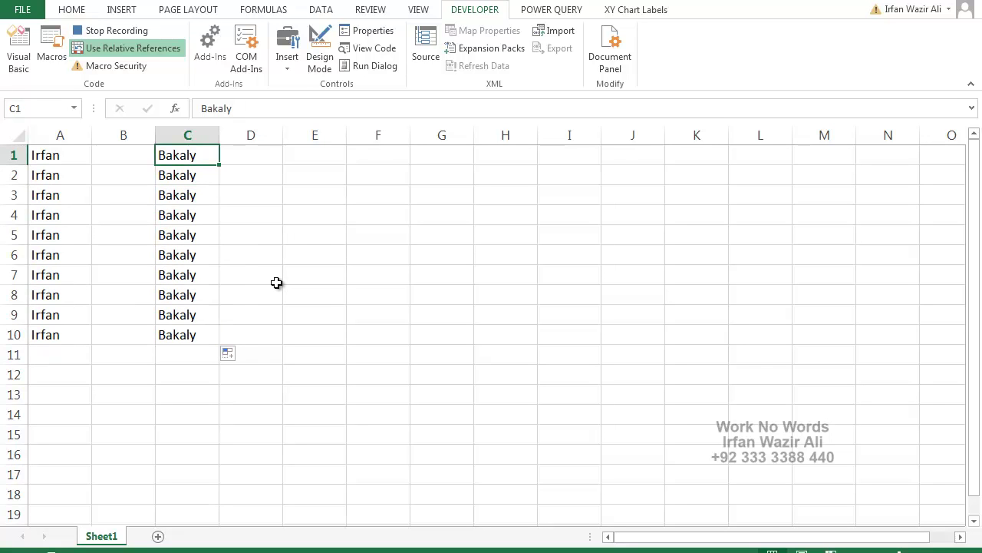
pyautogui.click(107, 32)
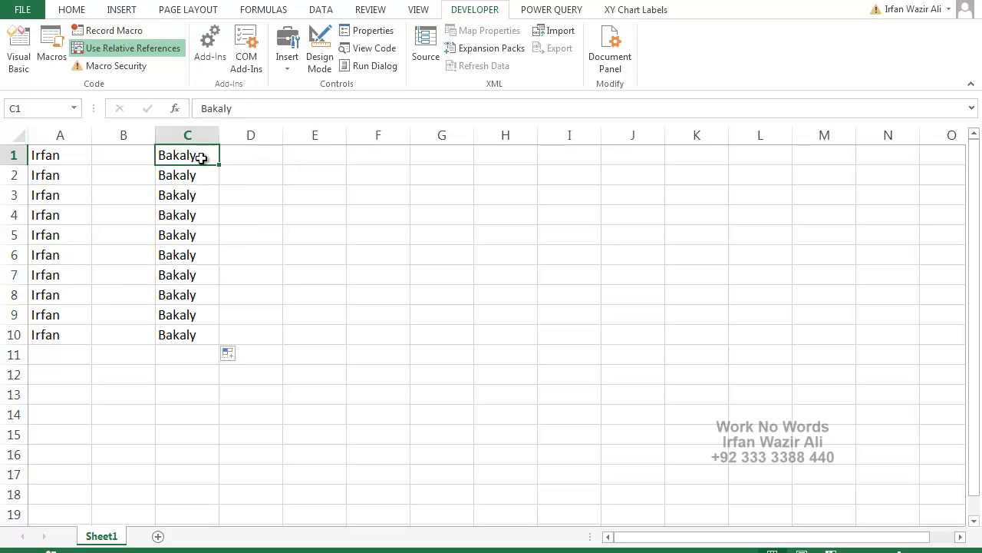
# Run Second_Macro with cell E1 selected and dismiss the Facebook notification
pyautogui.click(319, 154)
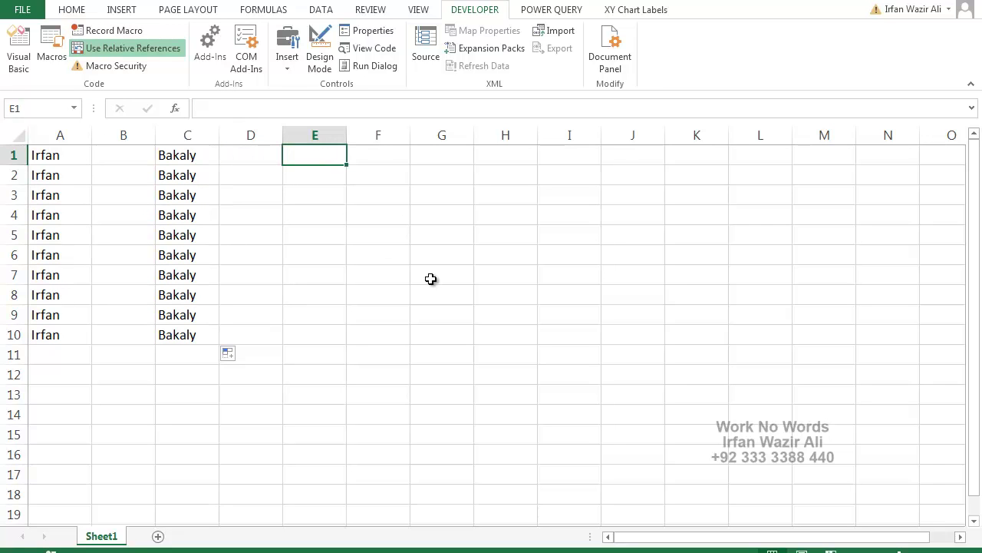
pyautogui.click(56, 45)
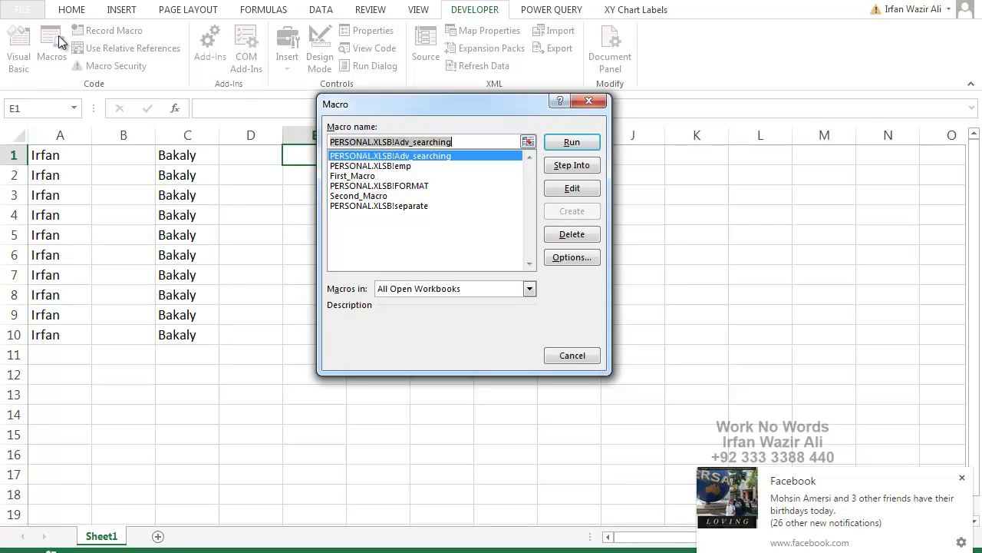
pyautogui.click(353, 196)
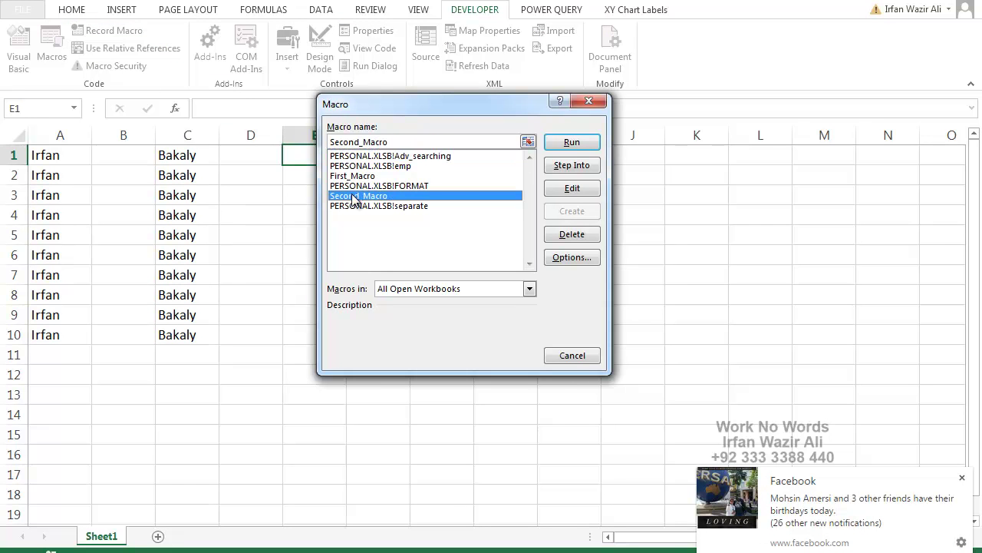
pyautogui.click(582, 143)
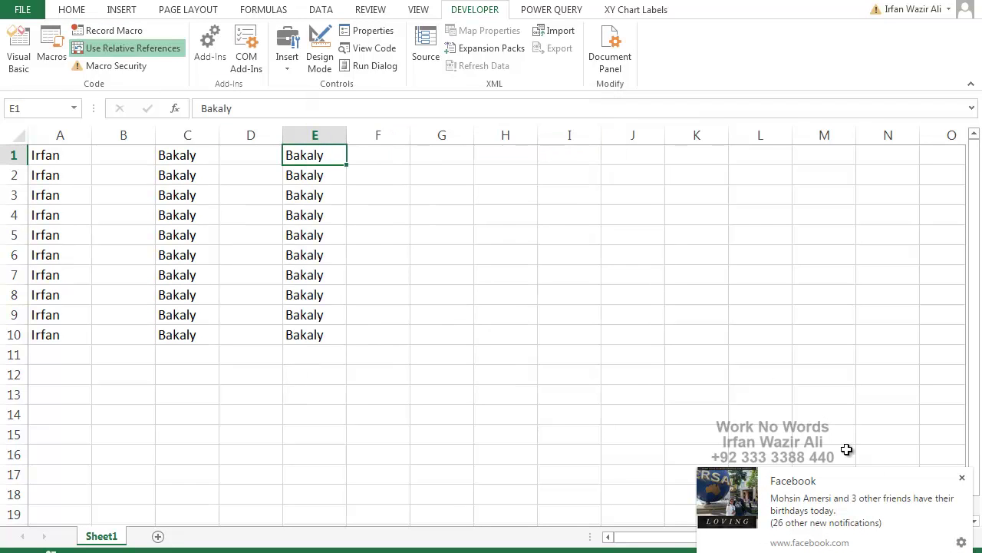
pyautogui.click(960, 479)
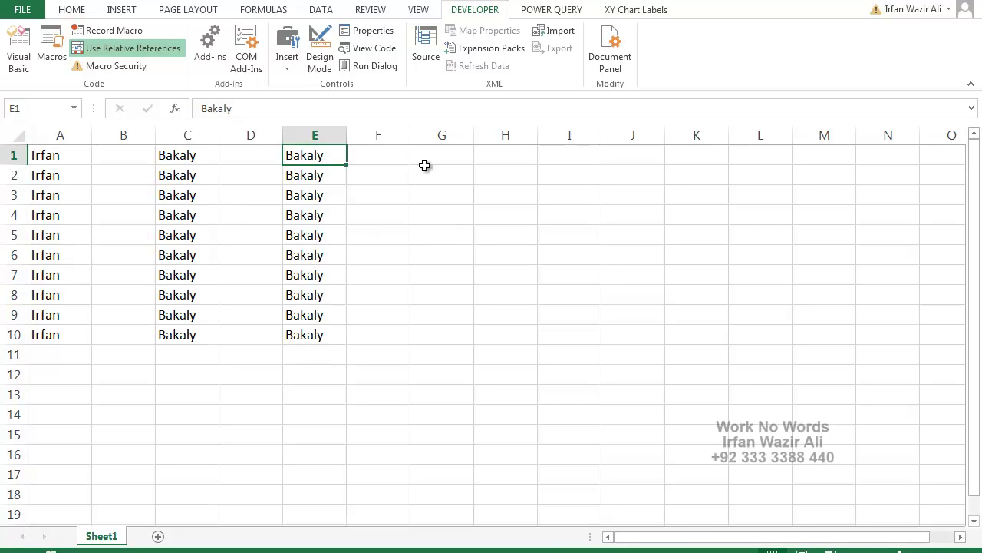
# Run Second_Macro again starting from cell G1
pyautogui.click(456, 154)
pyautogui.click(51, 46)
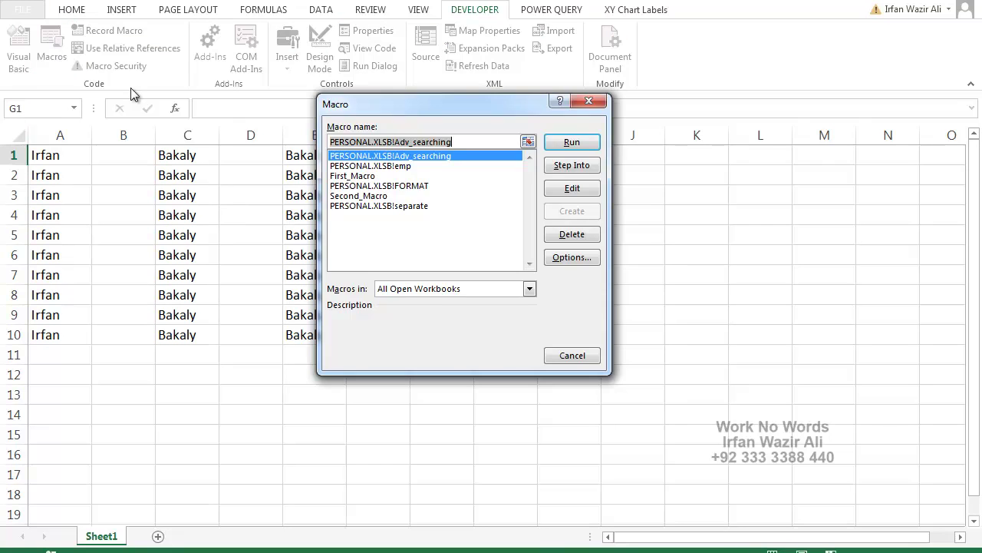
pyautogui.click(369, 196)
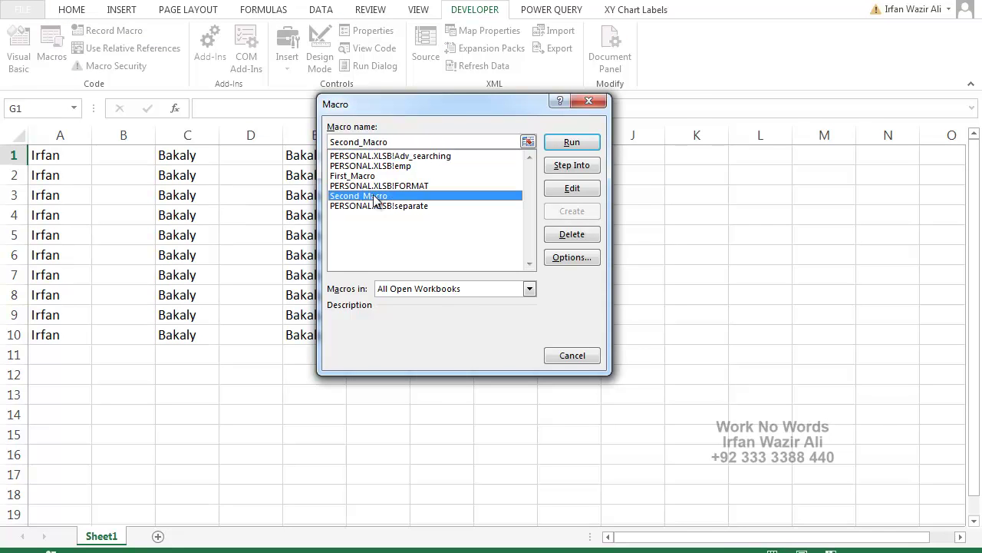
pyautogui.click(572, 142)
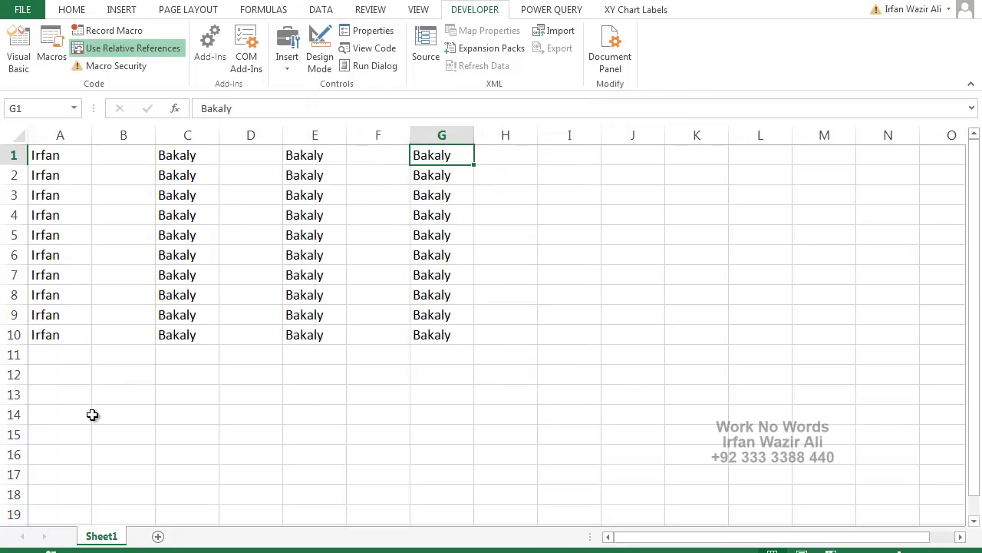
# Add a new worksheet after Sheet1, enlarge its view and select cell C5
pyautogui.click(158, 536)
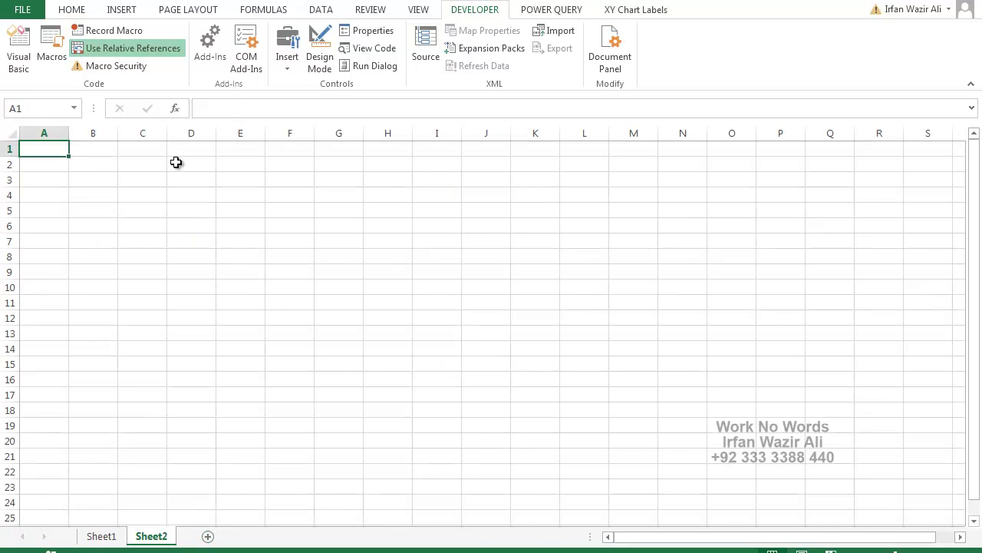
pyautogui.scroll(5, 179, 152)
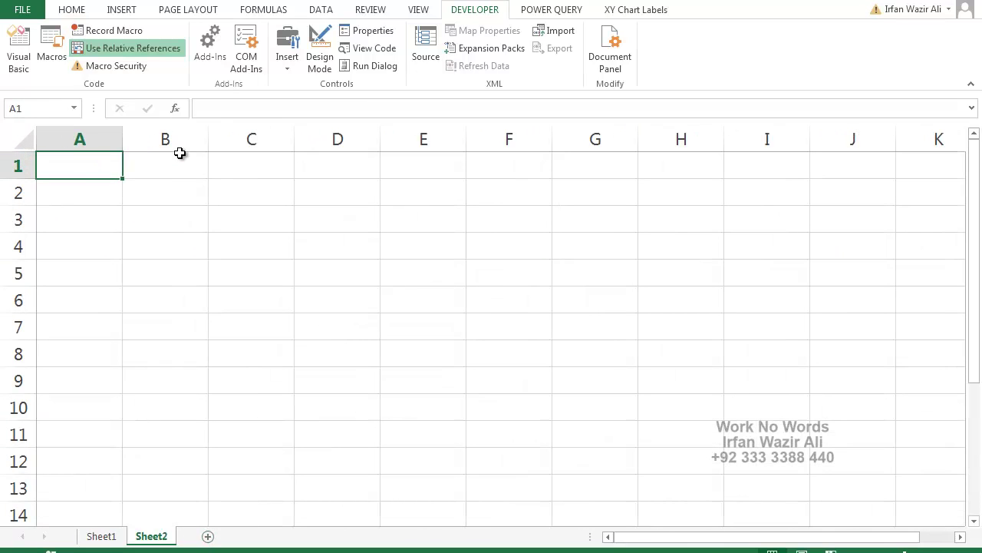
pyautogui.click(251, 267)
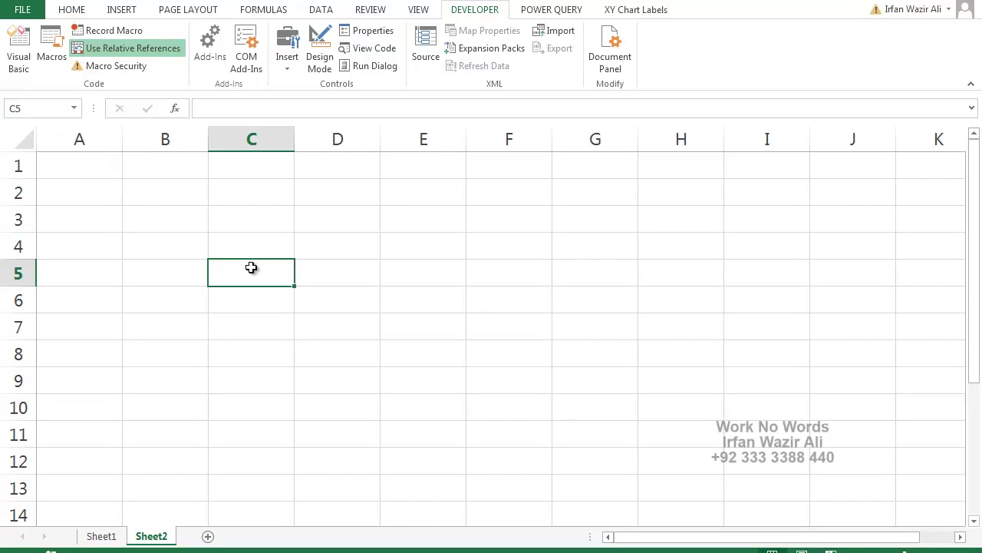
pyautogui.scroll(-1, 251, 267)
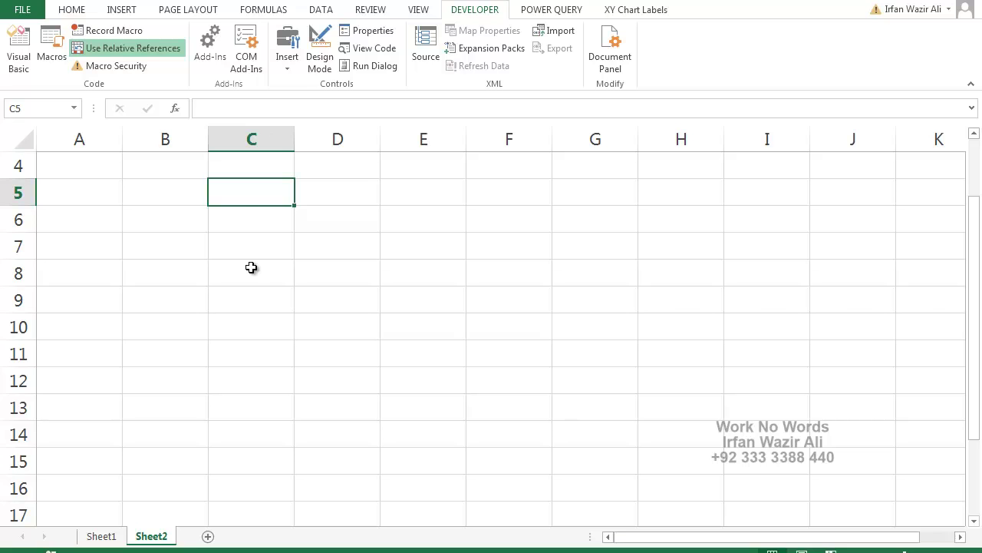
# Run Second_Macro from cell C5 on Sheet2 and view the description of the Use Relative References option
pyautogui.hotkey('ctrl', 'shift', 'b')
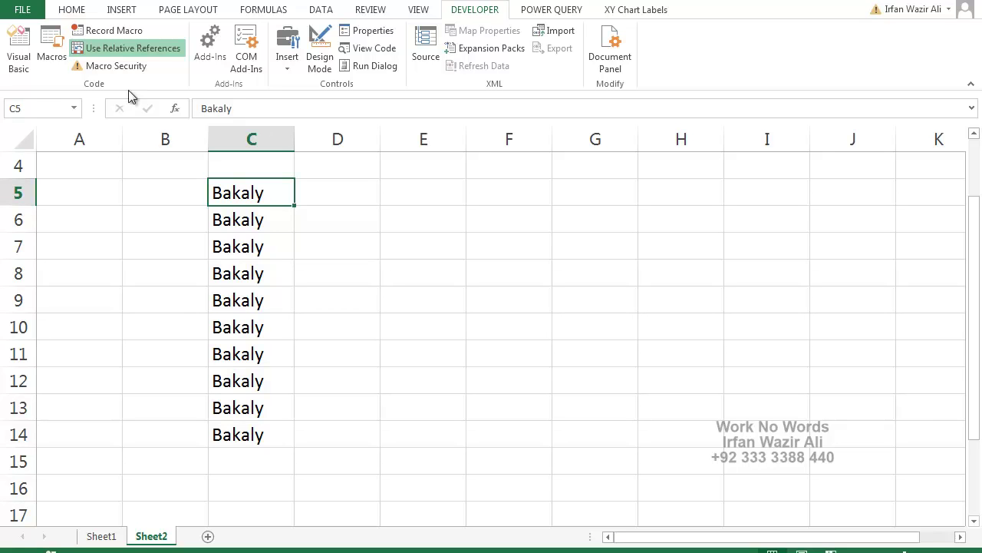
pyautogui.click(139, 51)
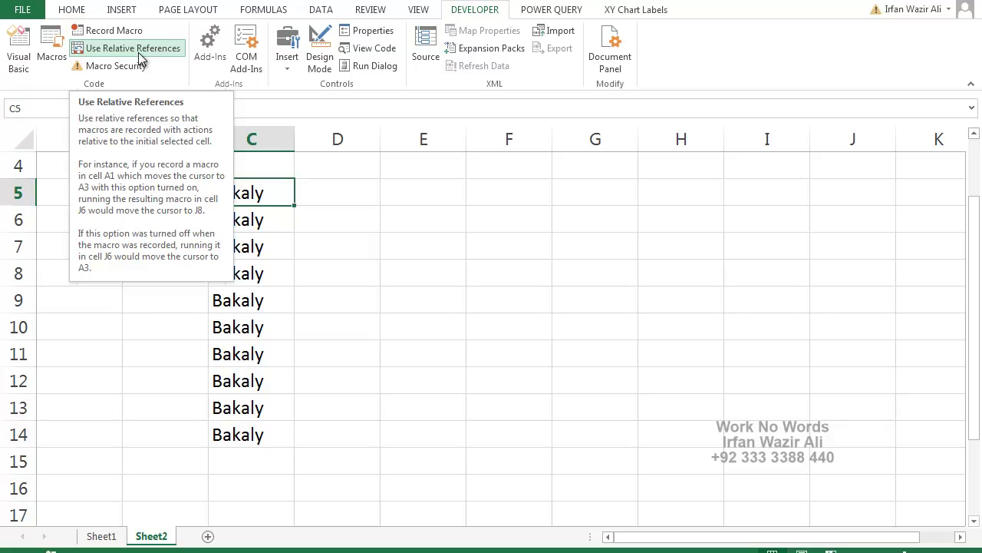
pyautogui.click(140, 60)
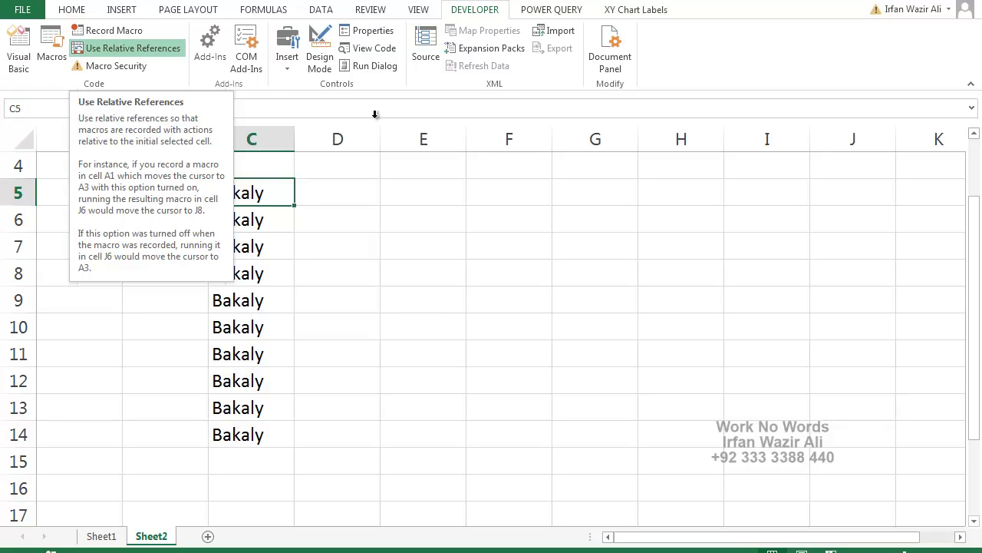
# Select cell B33 on Sheet2 and run Second_Macro from the list of available macros
pyautogui.click(515, 194)
pyautogui.scroll(-9, 495, 211)
pyautogui.click(158, 216)
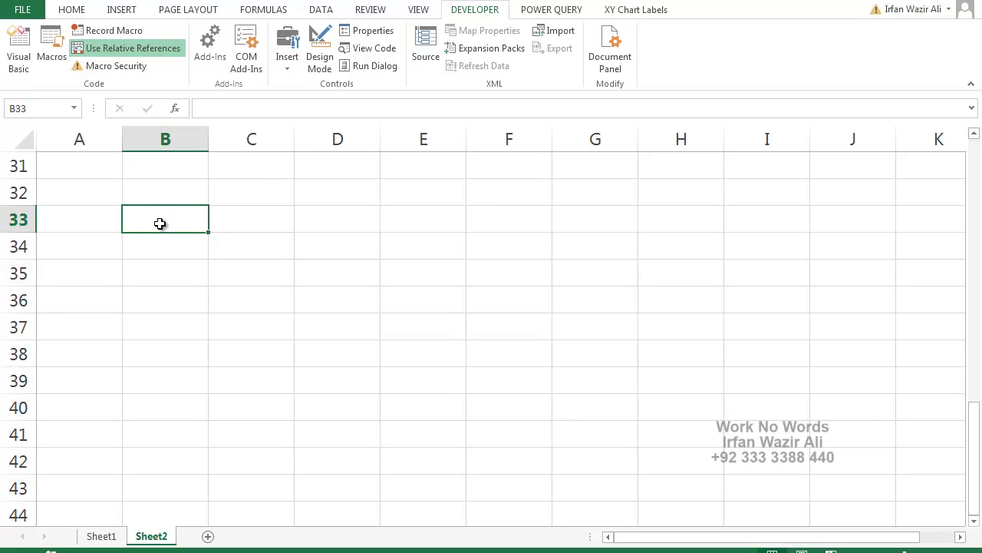
pyautogui.click(51, 46)
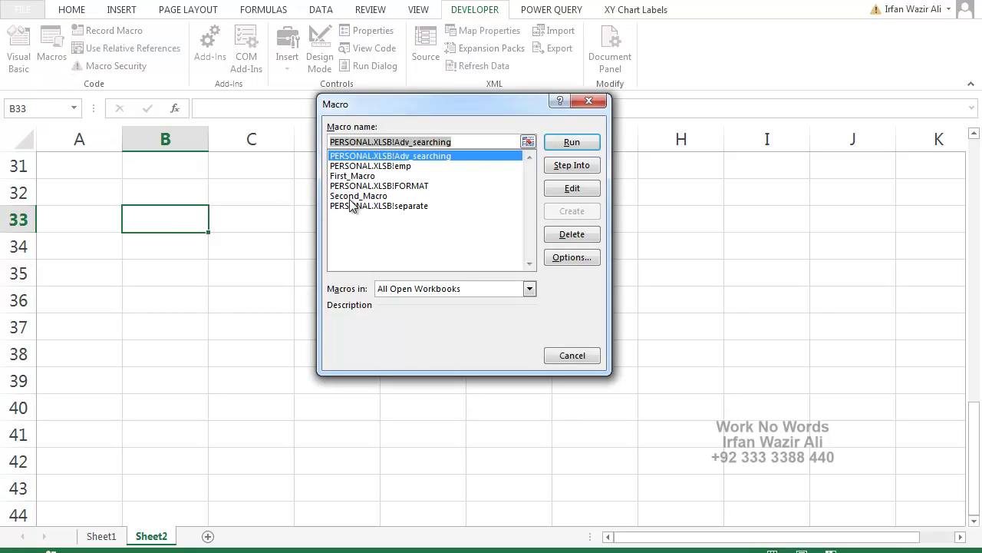
pyautogui.click(341, 197)
pyautogui.click(572, 142)
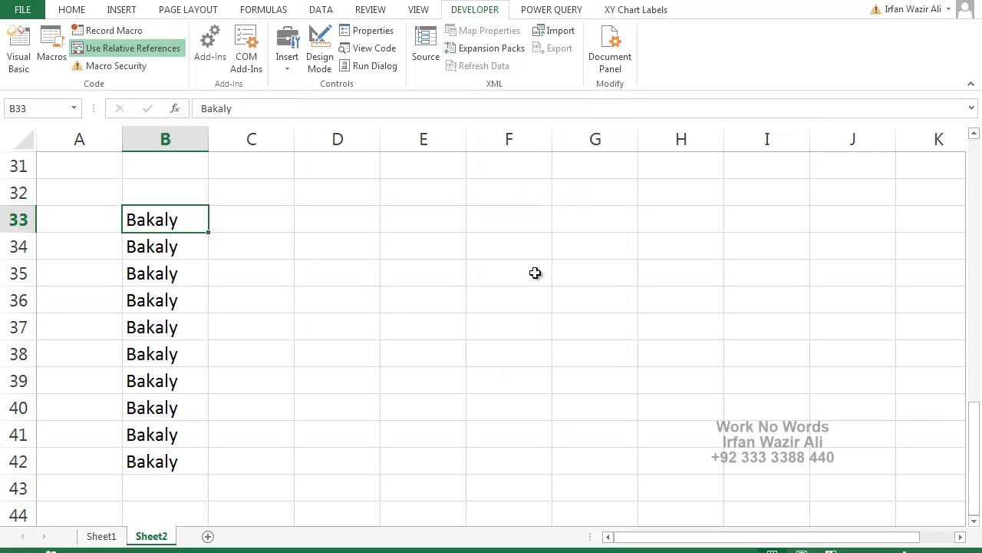